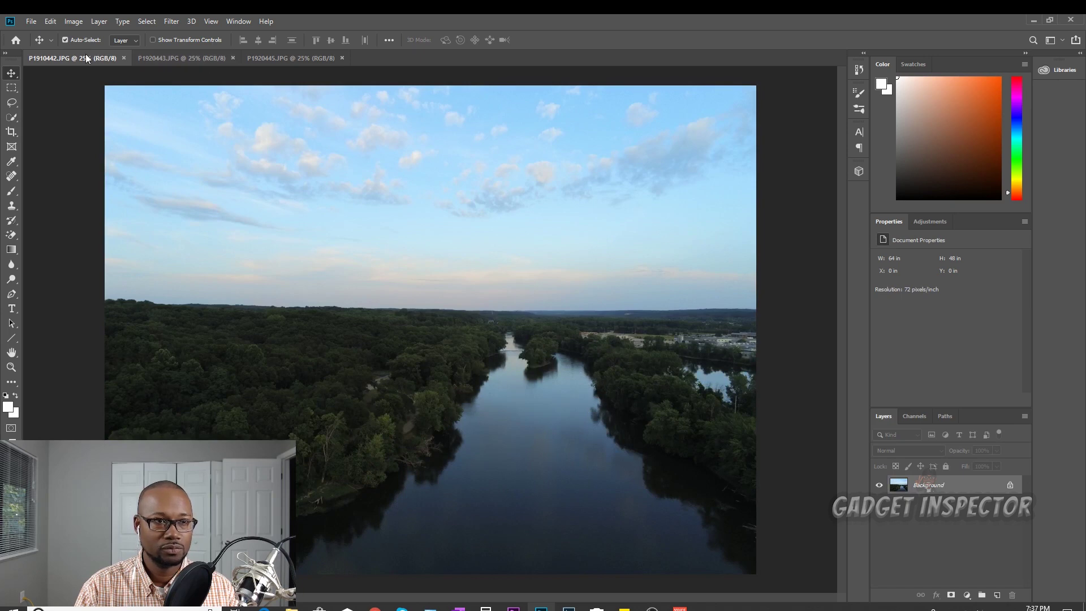
Place the P1910442.JPG document between P1920443.JPG and P1920445.JPG so the exposures run from brightest to darkest
left_click_drag(86, 56, 214, 64)
left_click(291, 60)
left_click(199, 60)
left_click(80, 56)
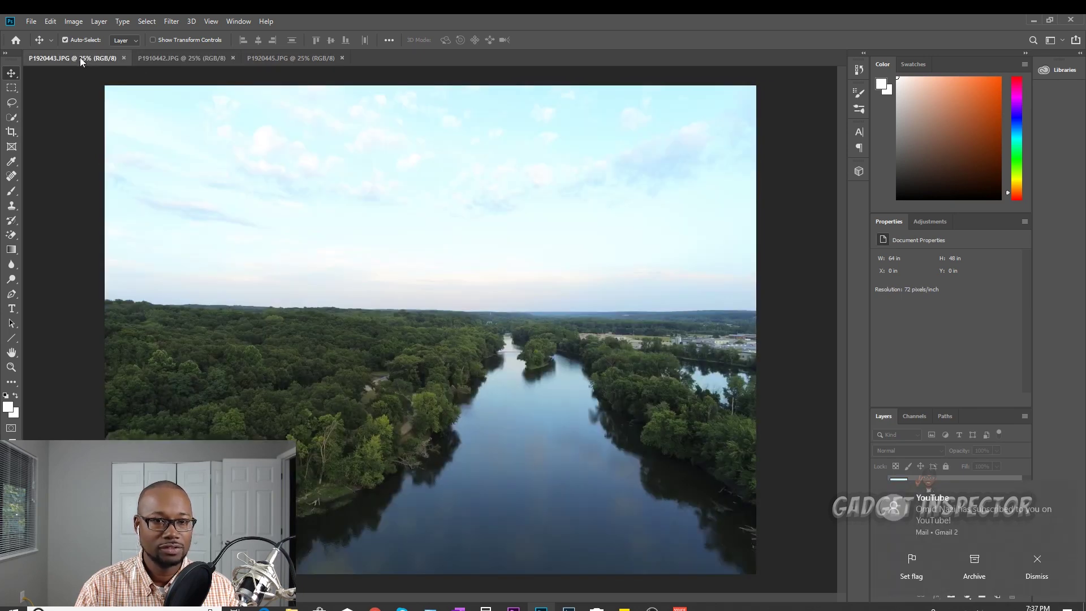
Compare the three river exposures P1920443.JPG, P1910442.JPG and P1920445.JPG, and dismiss the mail notification
left_click(185, 60)
left_click(294, 61)
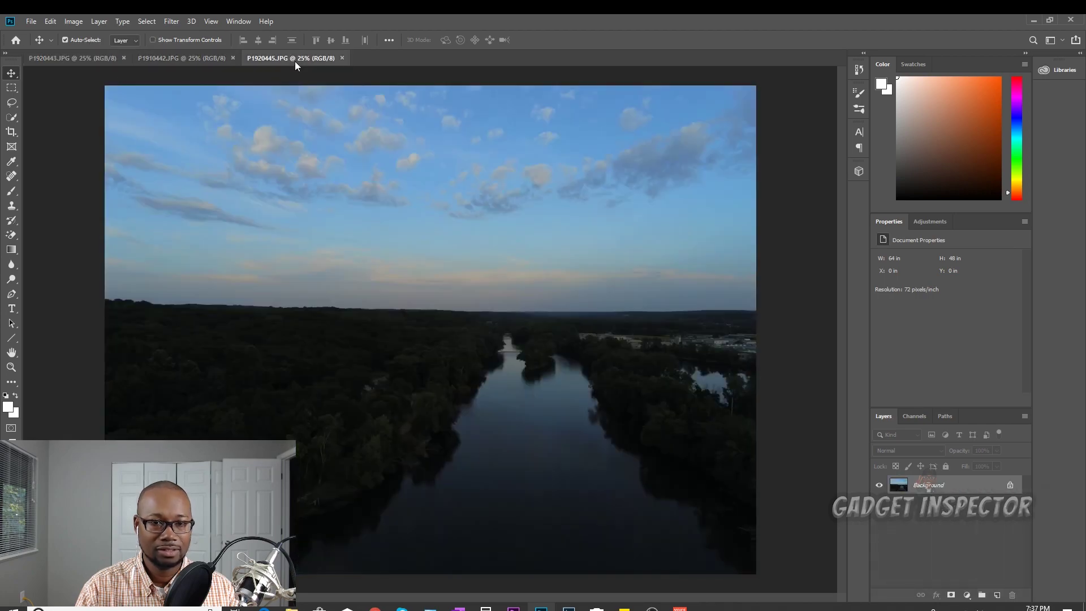
left_click(97, 59)
left_click(190, 58)
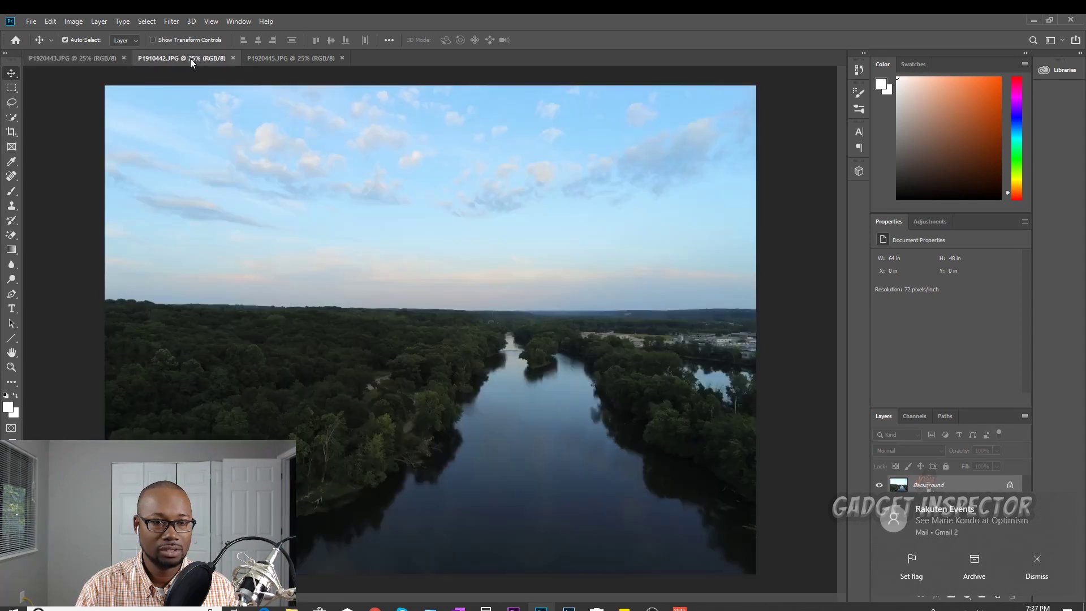
left_click(290, 60)
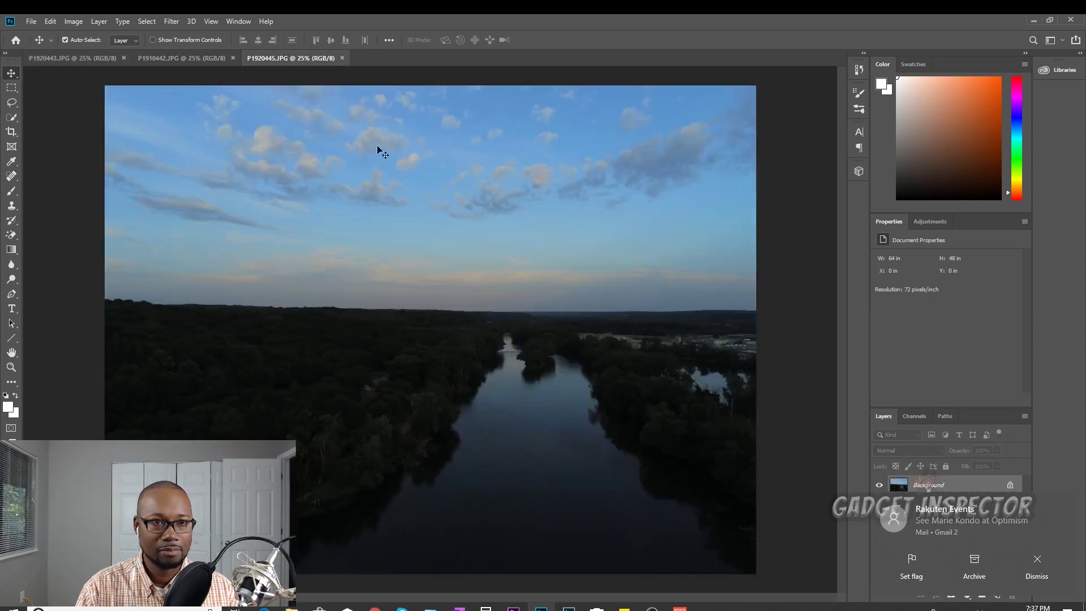
left_click(1043, 567)
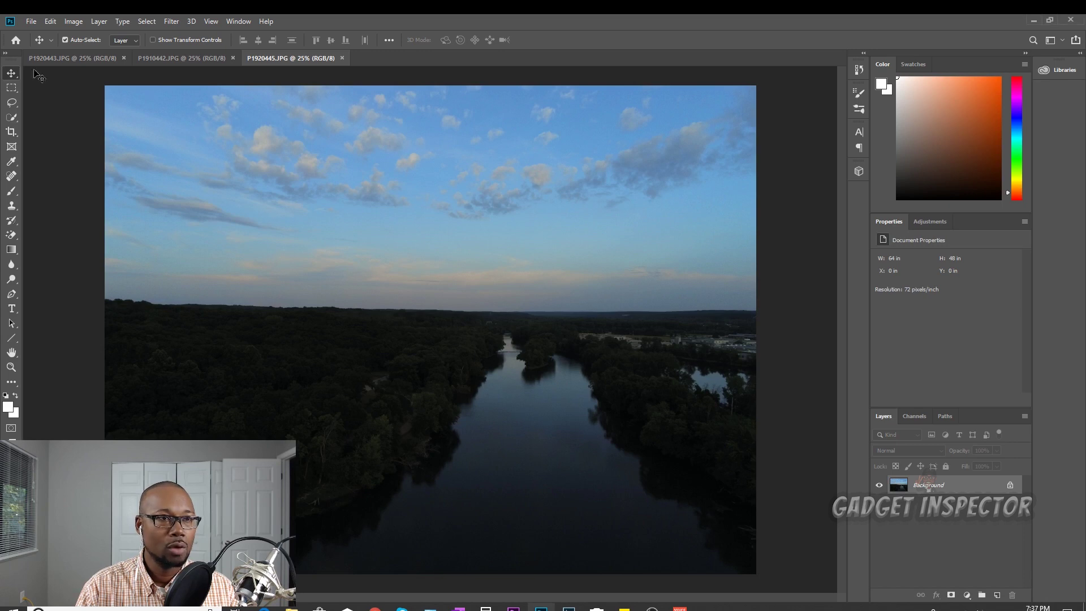
left_click(47, 59)
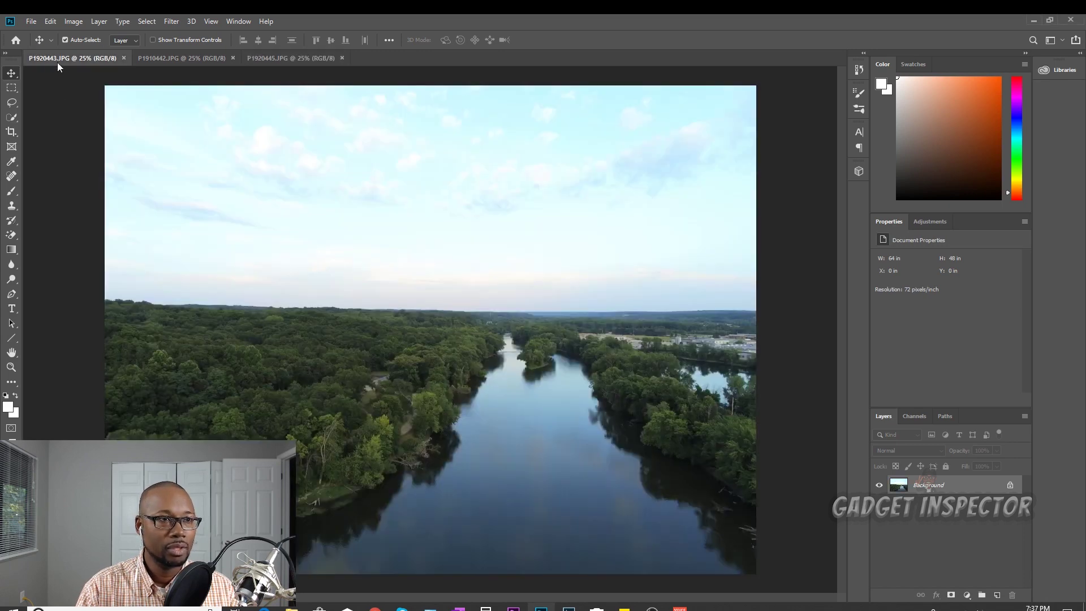
Merge the open files P1910442.JPG, P1920443.JPG and P1920445.JPG in Merge to HDR Pro with automatic source alignment
left_click(32, 22)
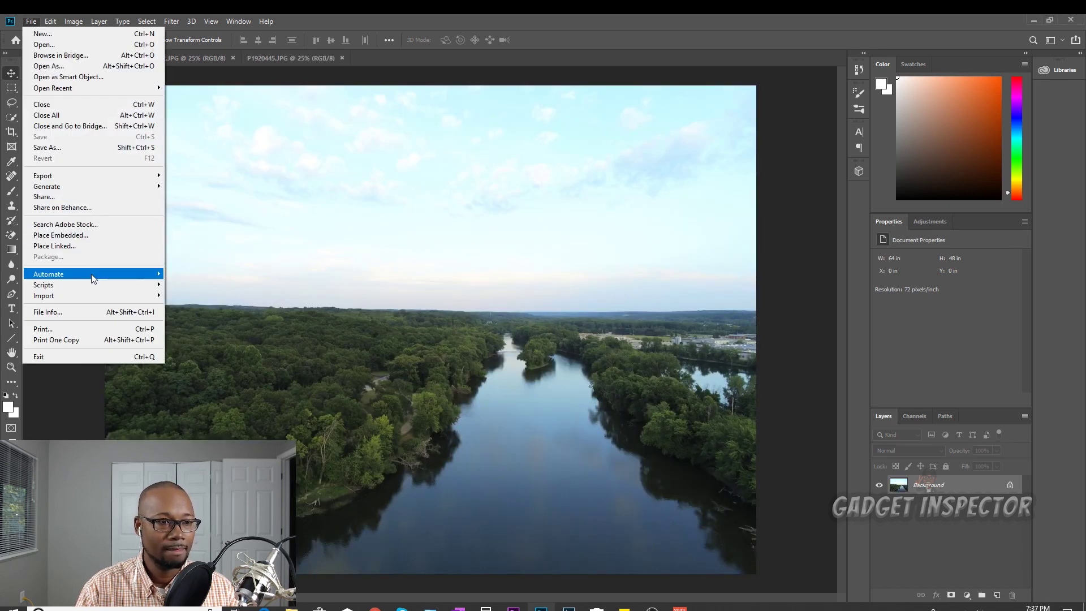
mouse_move(93, 278)
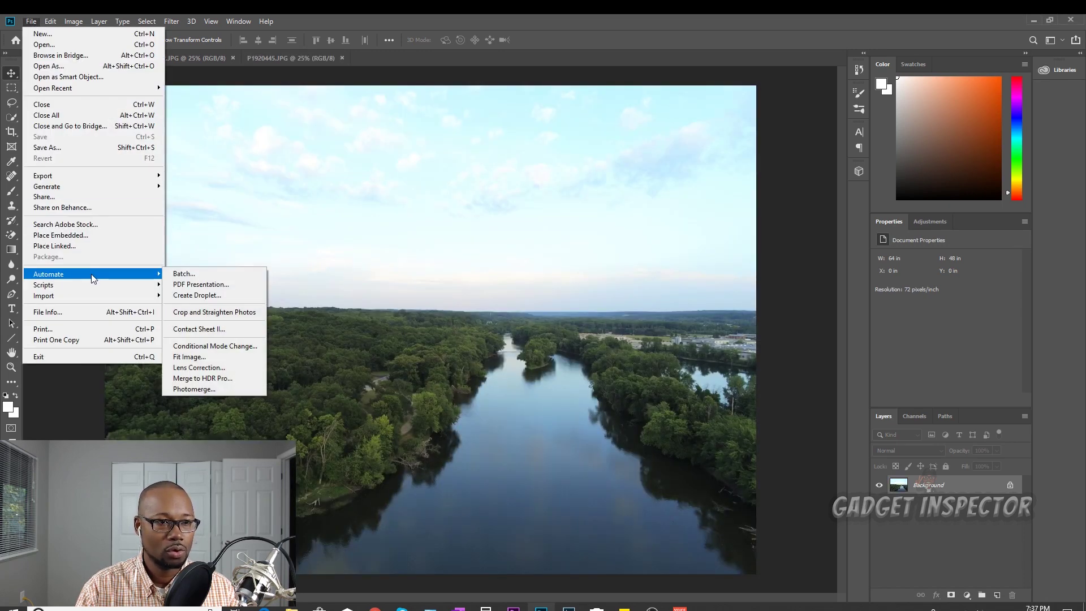
left_click(219, 377)
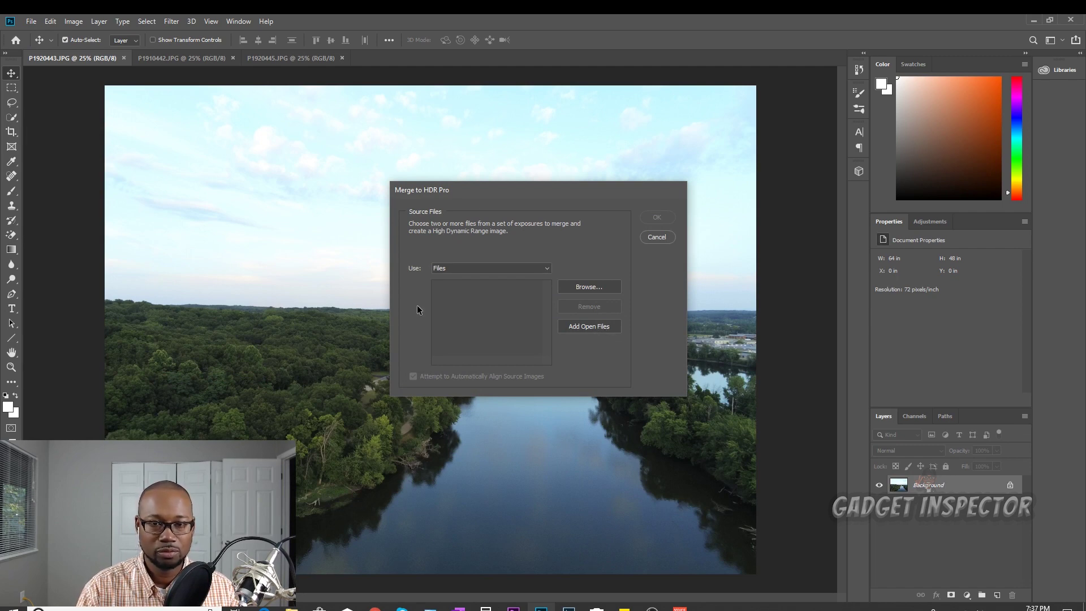
left_click_drag(492, 195, 499, 183)
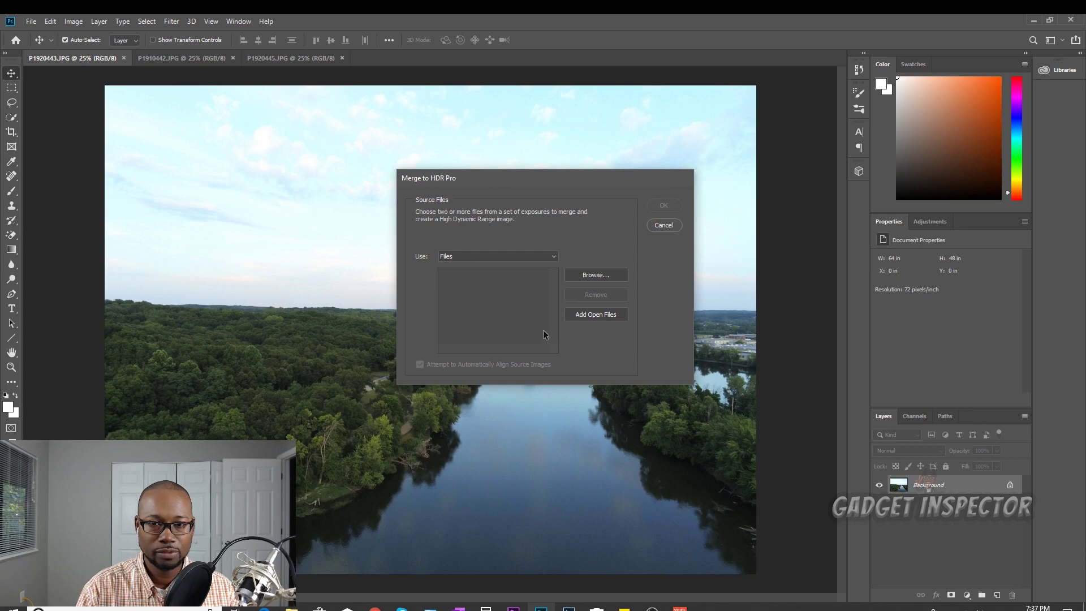
left_click(595, 315)
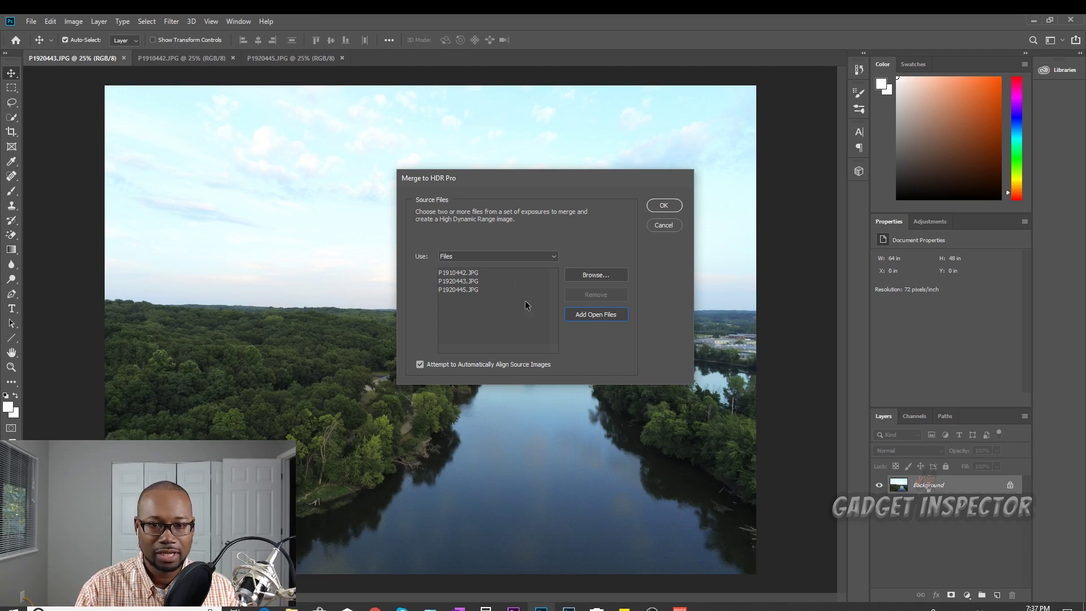
left_click(665, 205)
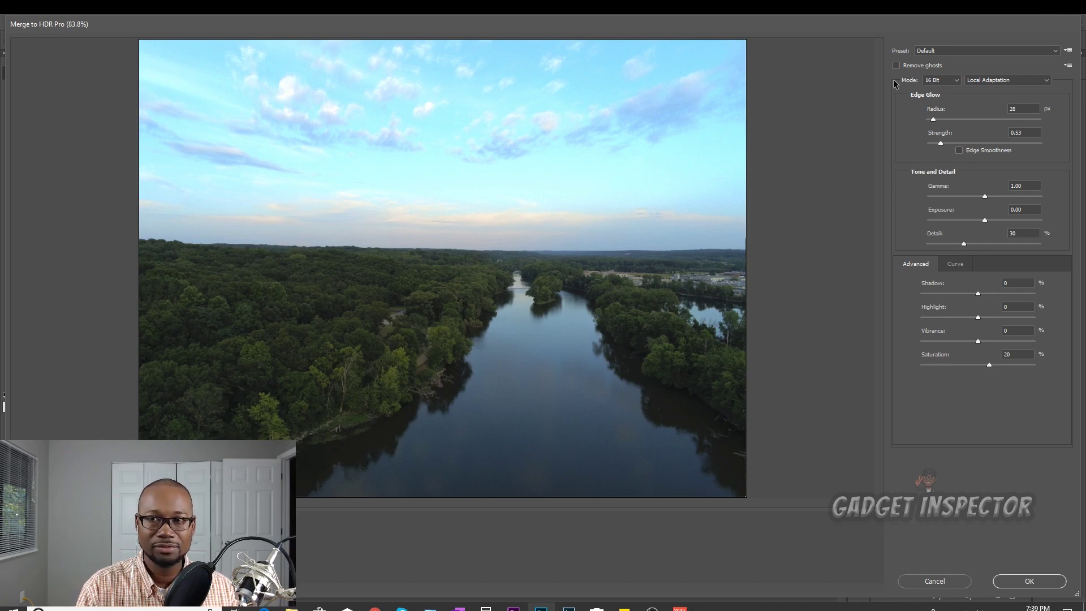
Try ghost removal and the Saturated preset on the river merge, and return to the Default preset without ghost removal
left_click(896, 65)
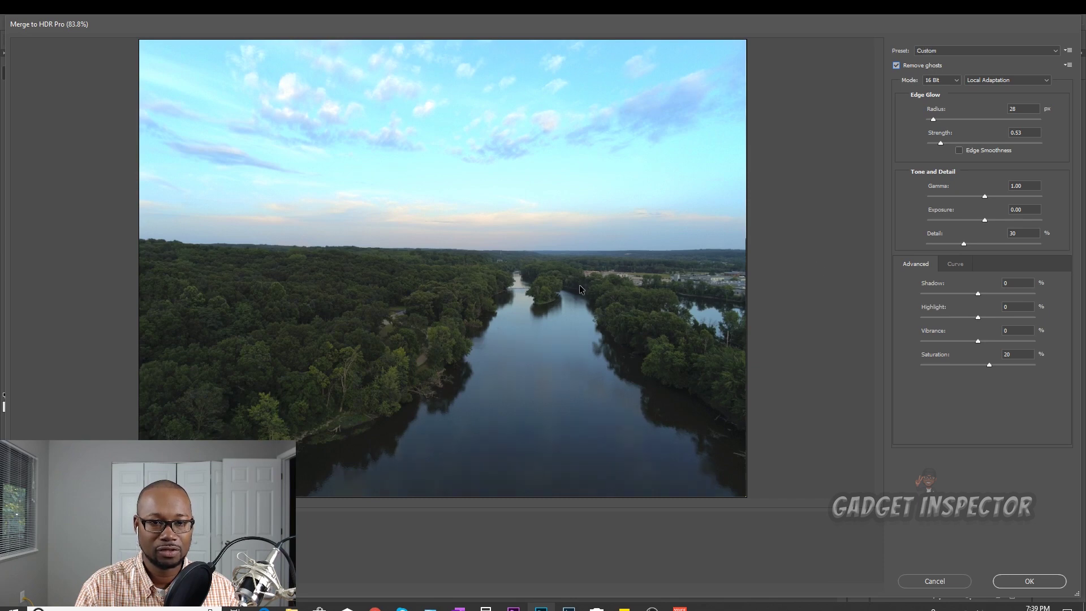
left_click(896, 66)
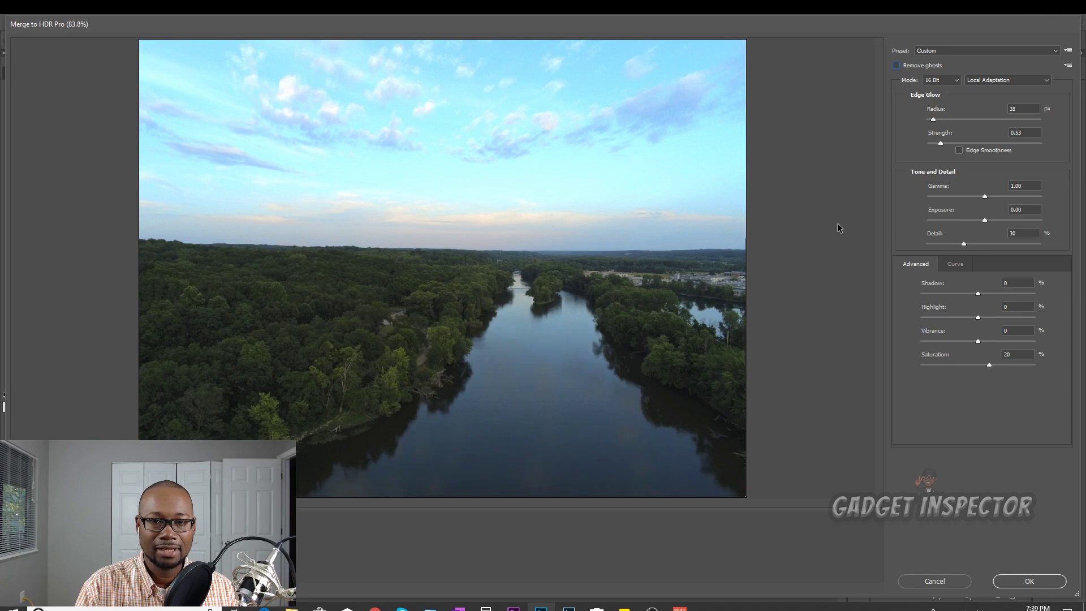
left_click(1012, 51)
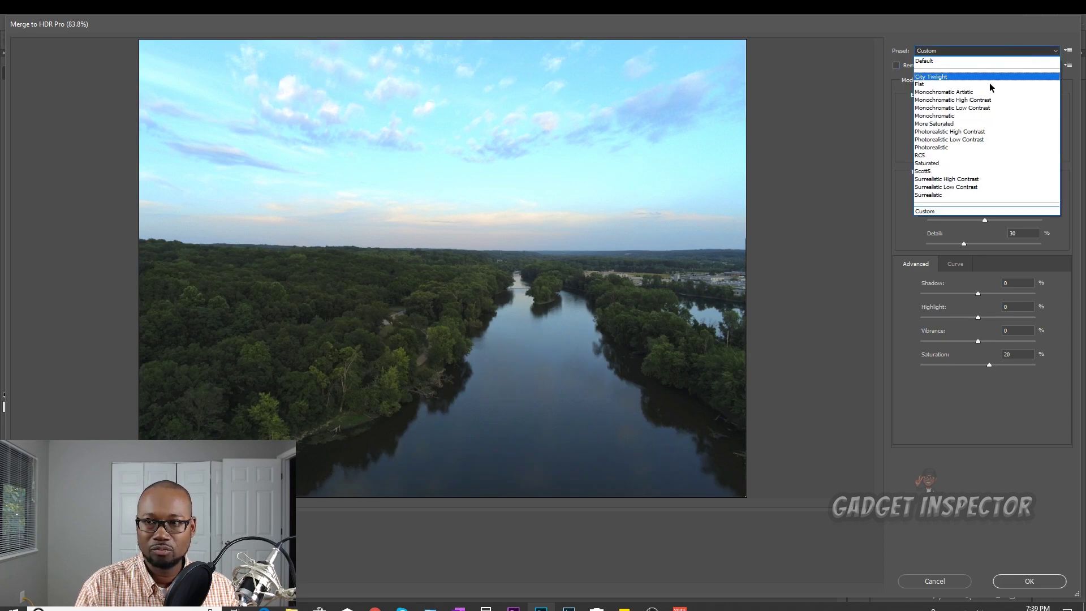
left_click(968, 164)
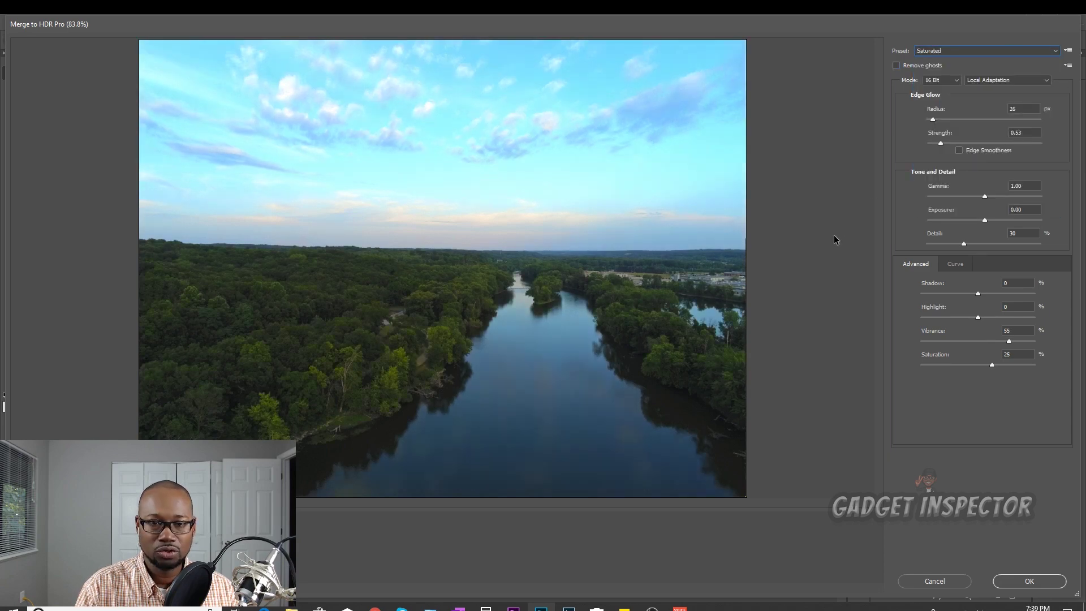
left_click(1021, 51)
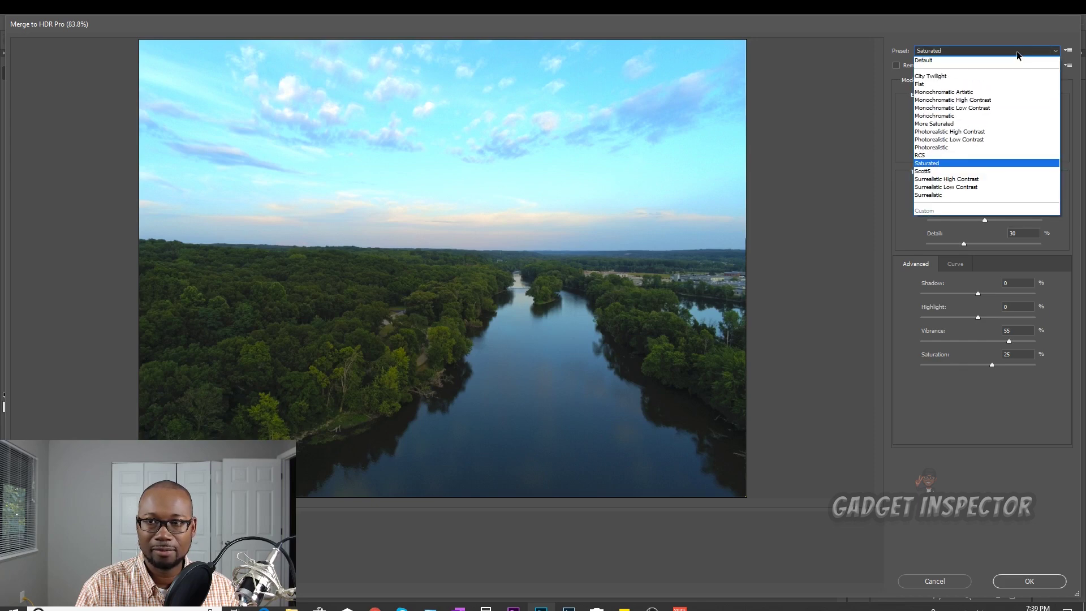
left_click(926, 63)
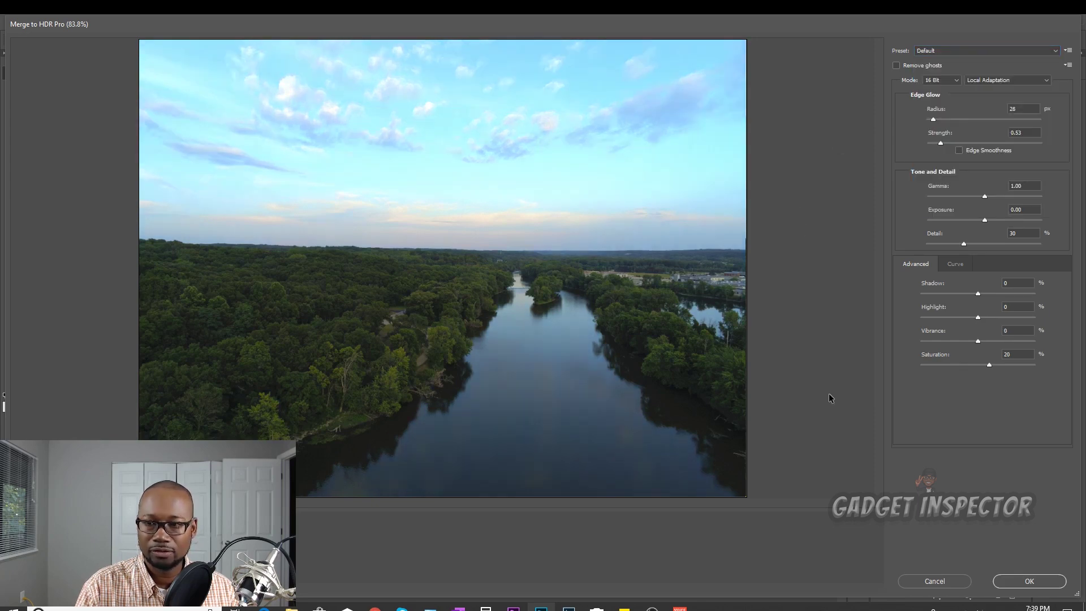
Generate the 16 Bit river HDR image with the Default preset and compare it with P1910442.JPG
left_click(1035, 580)
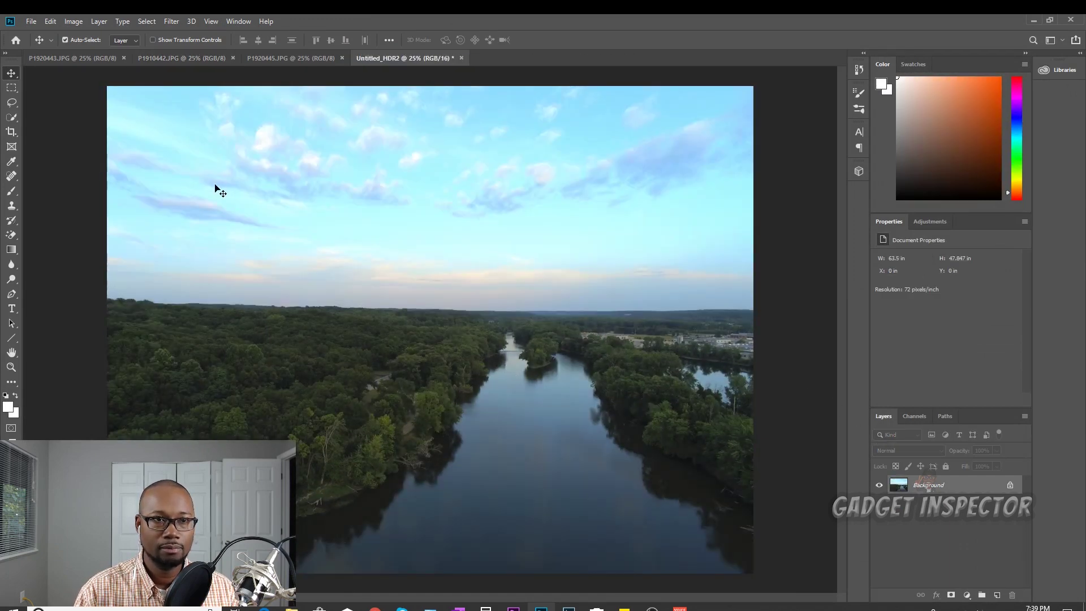
left_click(174, 58)
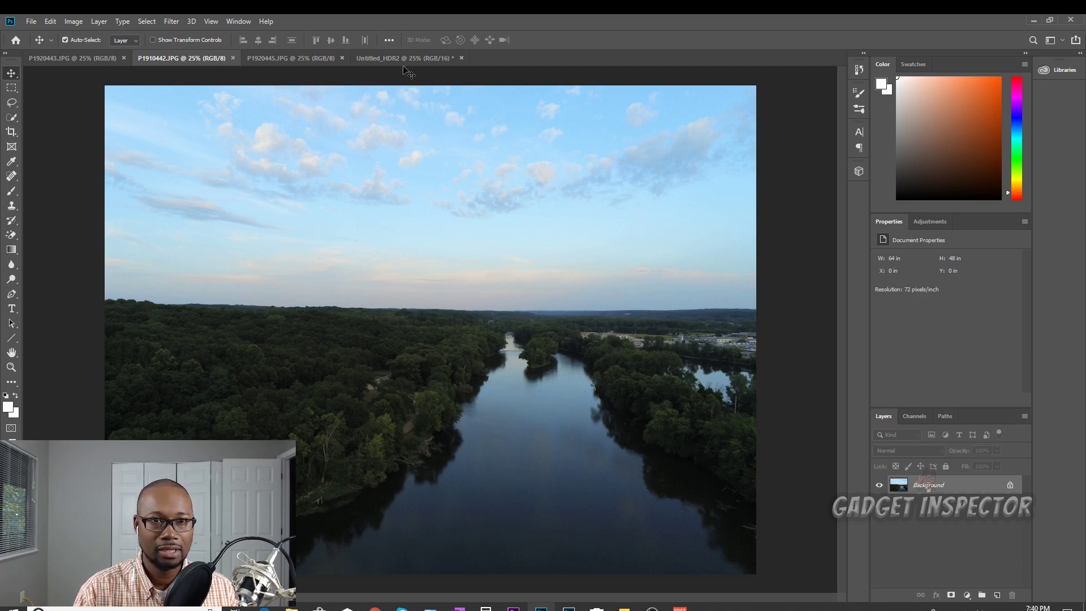
left_click(392, 61)
left_click(179, 59)
left_click(394, 59)
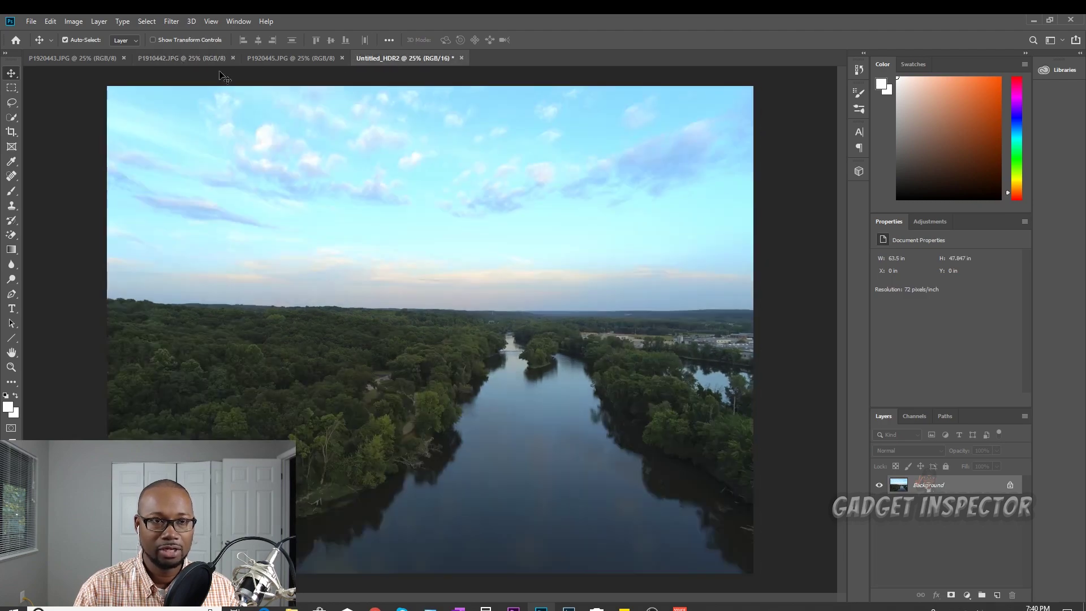
left_click(189, 60)
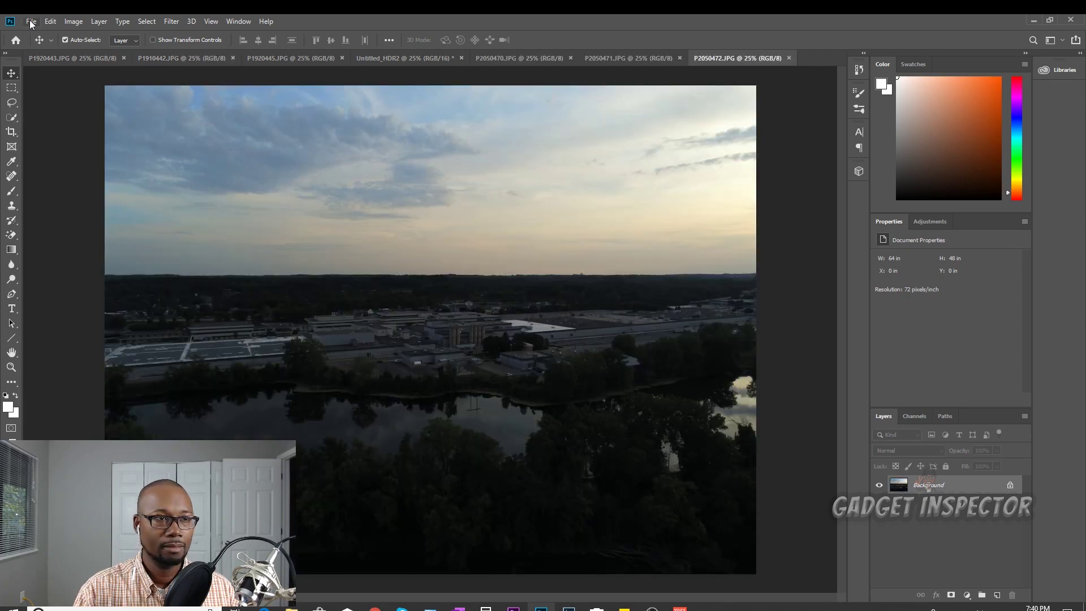
Start a new Merge to HDR Pro and add all open files as its sources
left_click(31, 22)
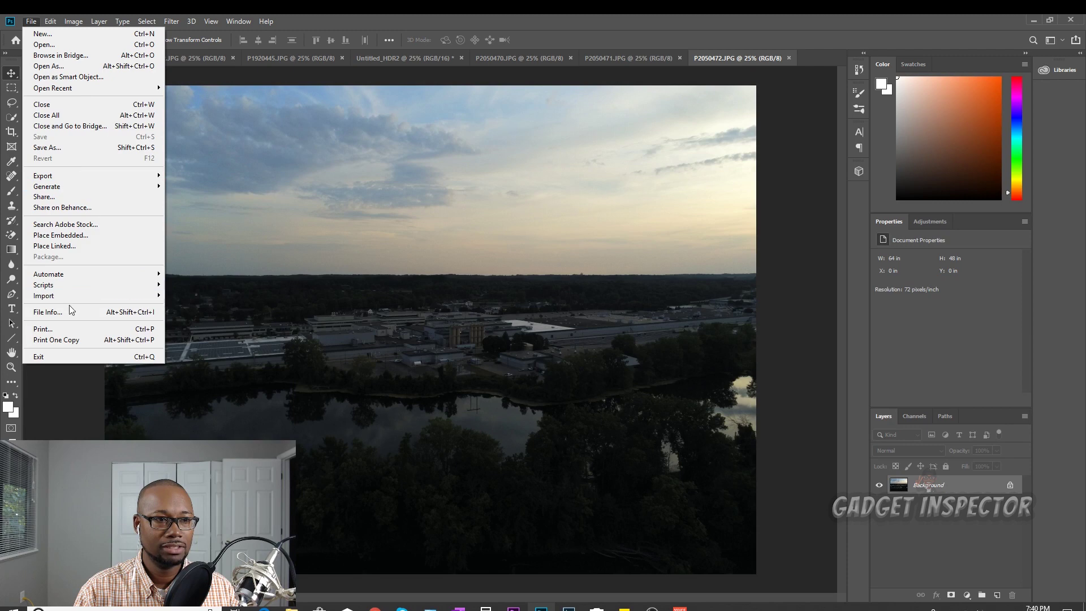
mouse_move(67, 279)
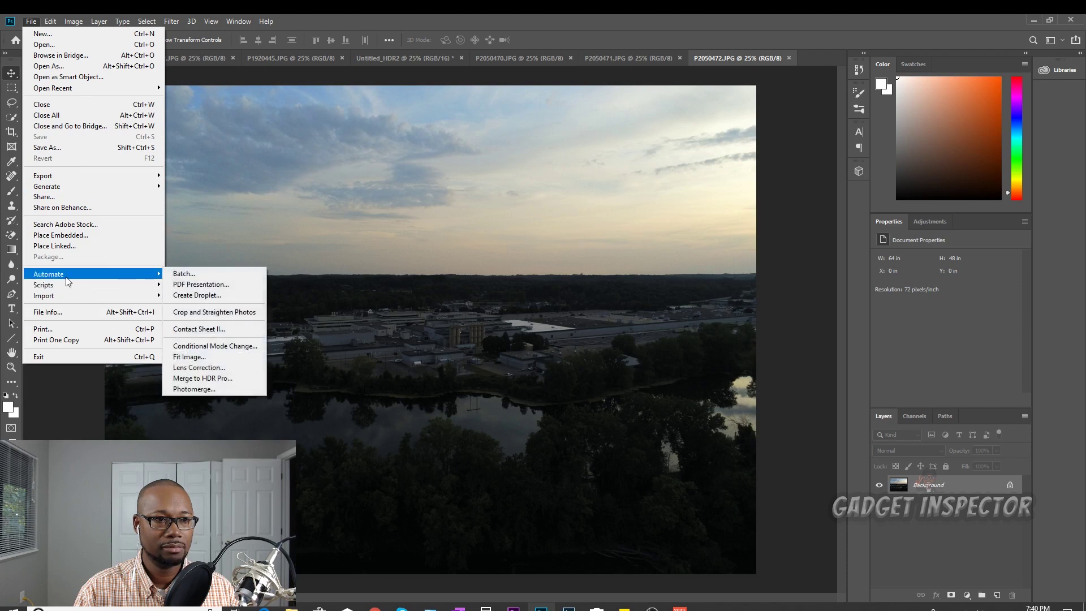
left_click(202, 379)
left_click(586, 327)
left_click(622, 355)
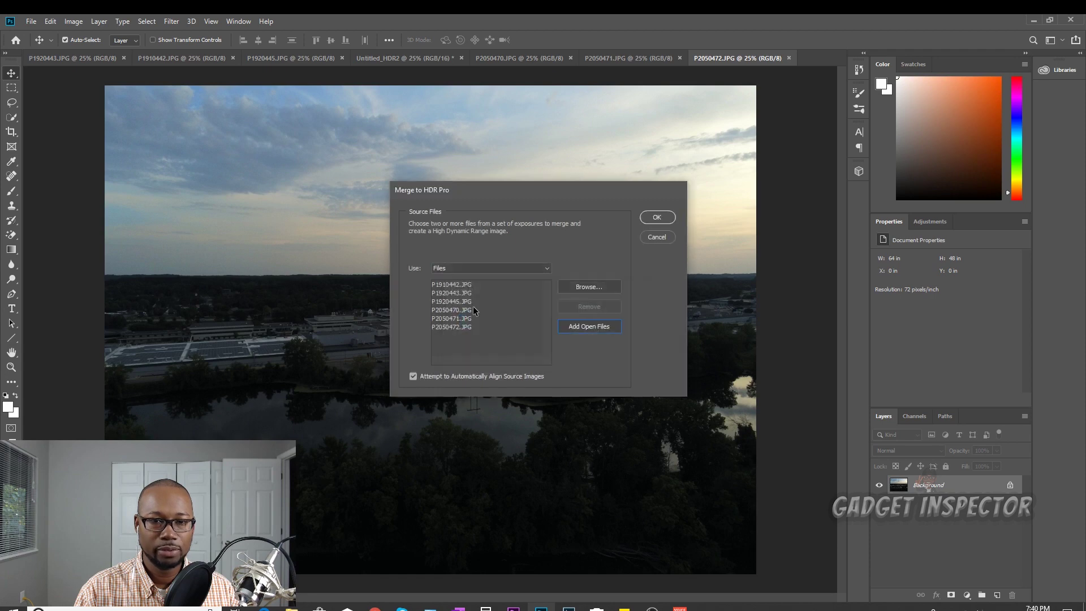
Remove P1910442.JPG, P1920443.JPG and P1920445.JPG from the sources and merge P2050470.JPG, P2050471.JPG and P2050472.JPG
left_click(449, 284)
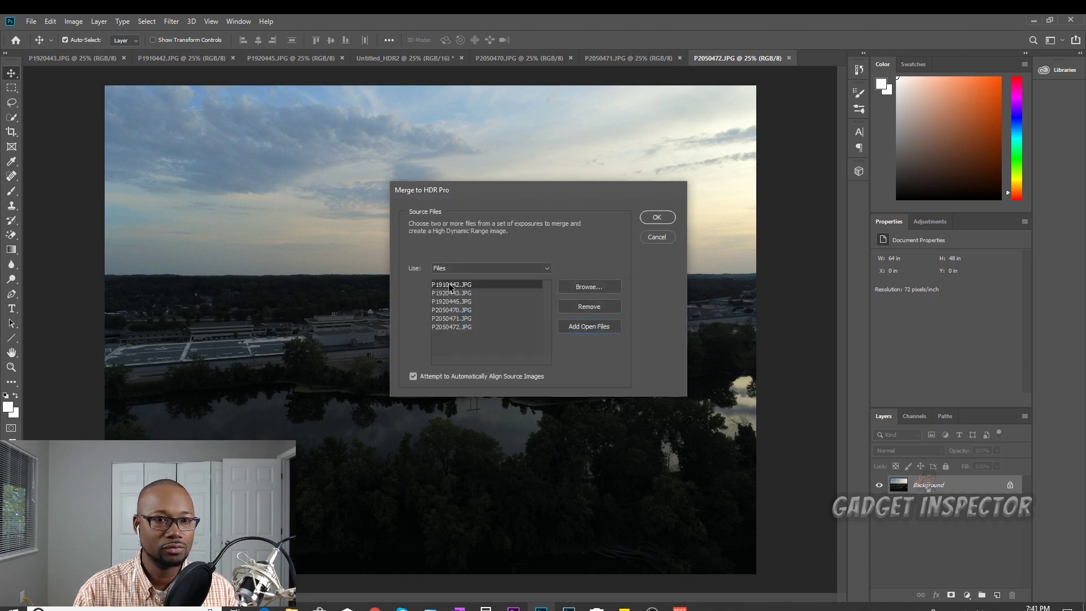
left_click(454, 293, "ctrl")
left_click(452, 302, "ctrl")
left_click(588, 306)
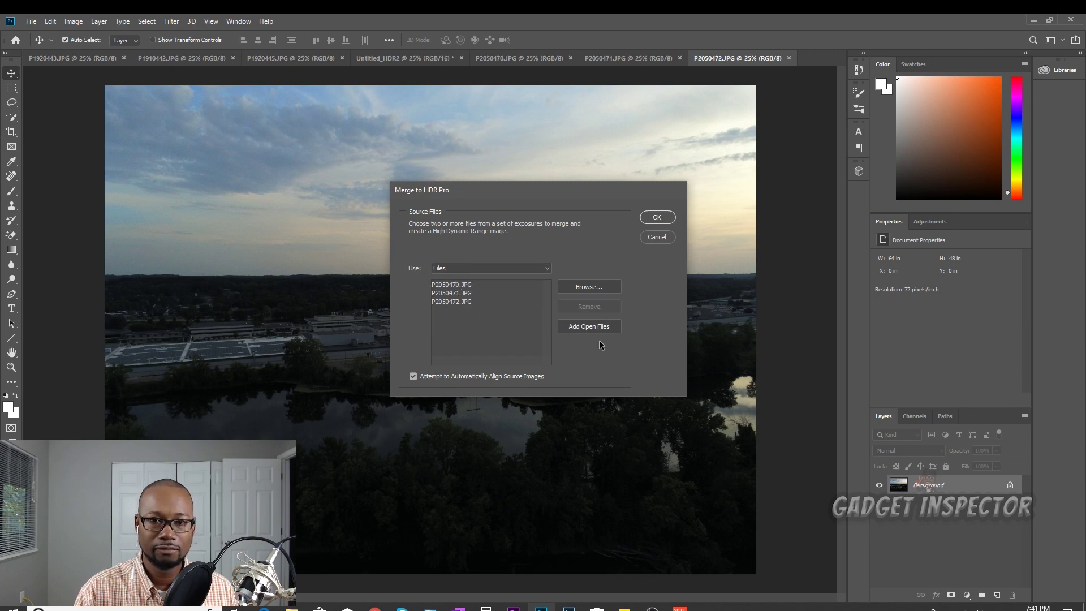
left_click(657, 217)
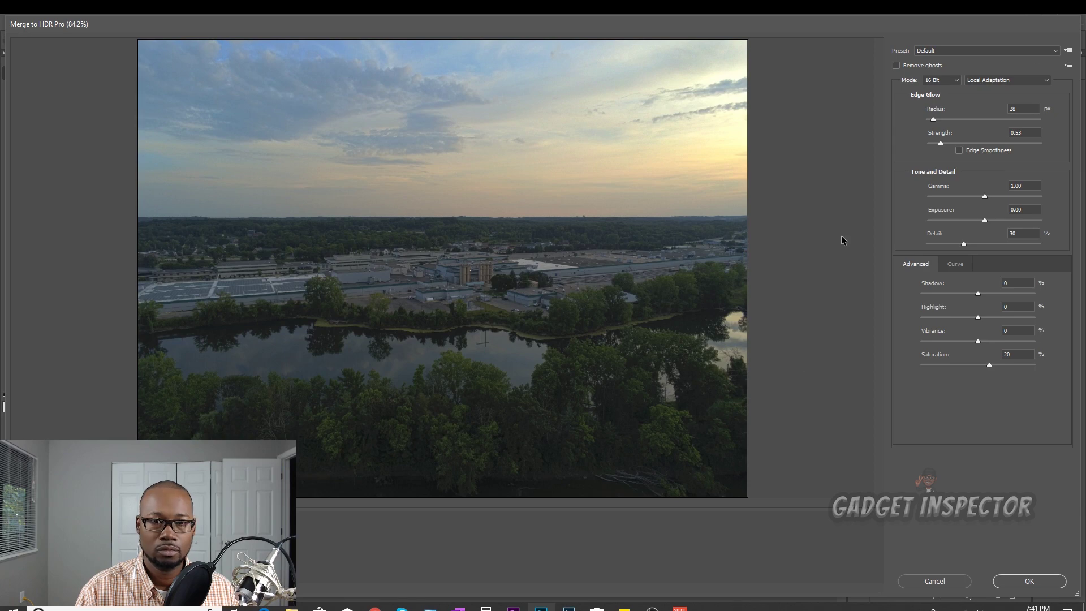
Preview the Saturated preset on the industrial riverside merge and return to the Default preset
left_click(1008, 51)
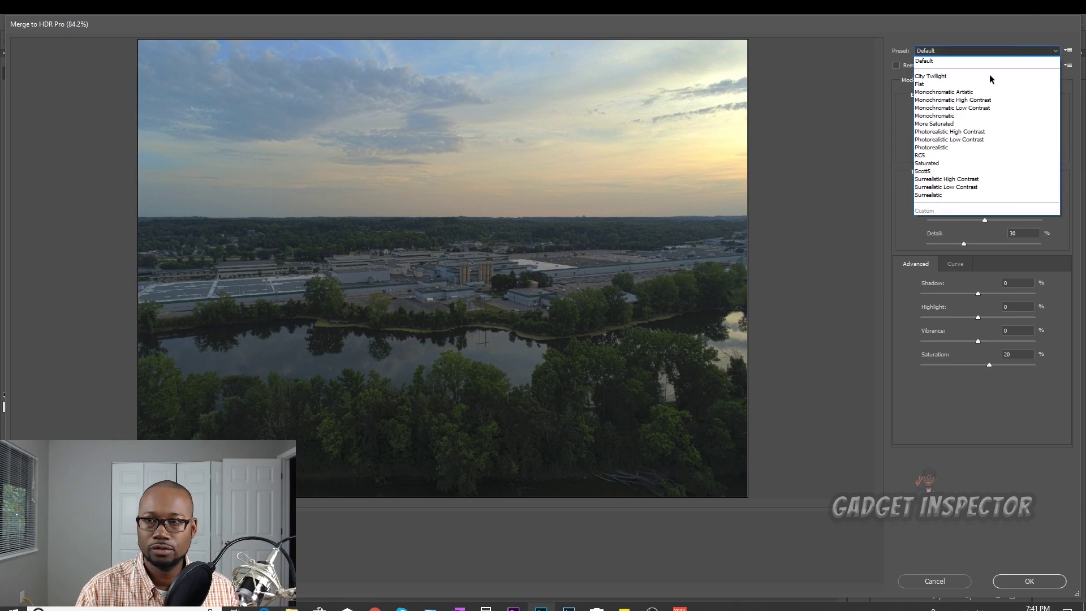
left_click(939, 163)
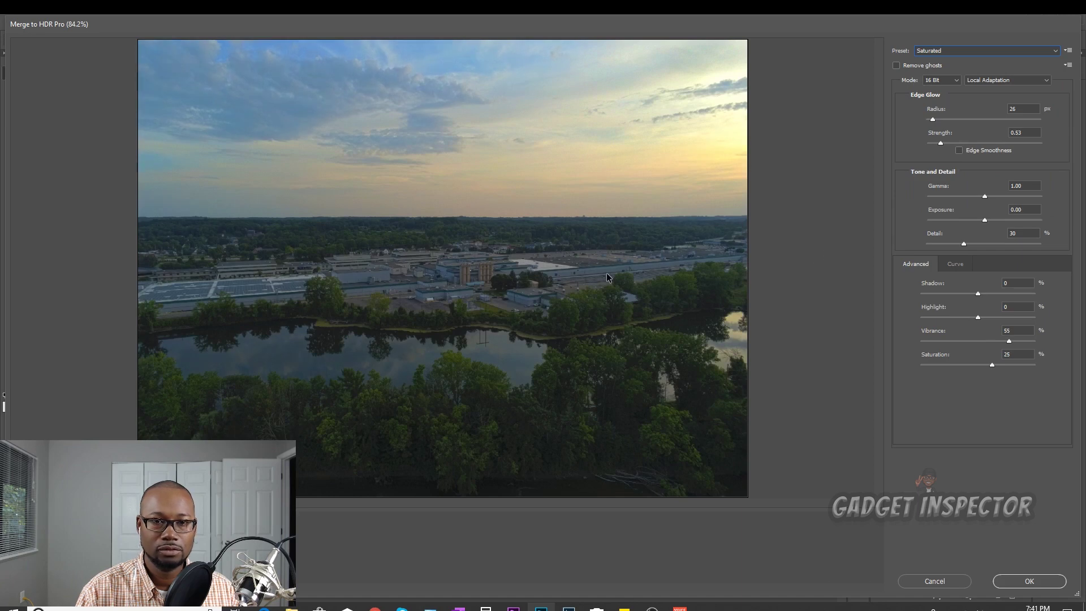
left_click(1012, 51)
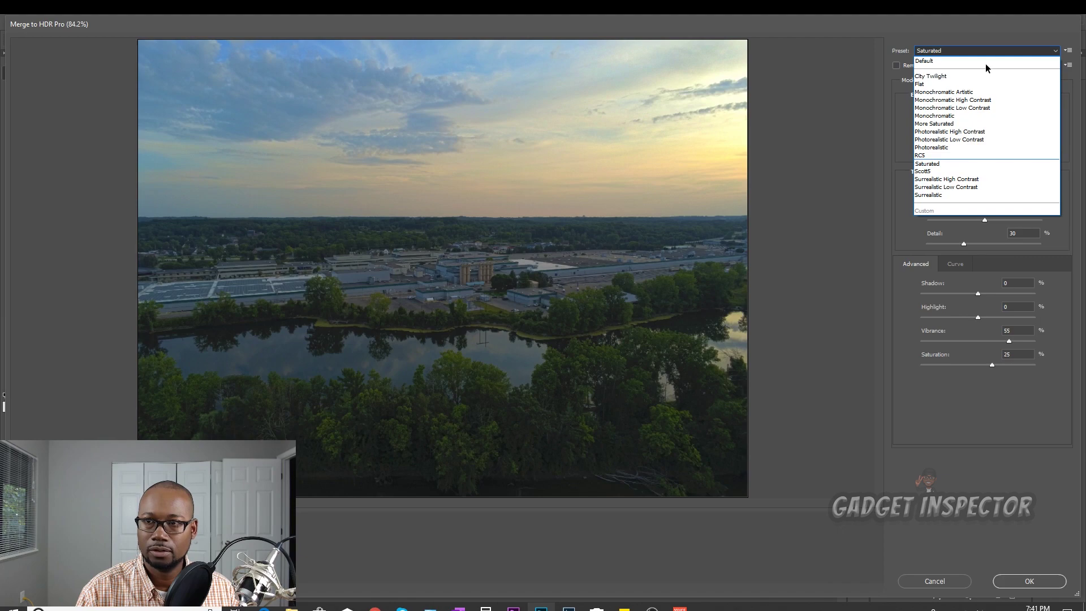
left_click(986, 62)
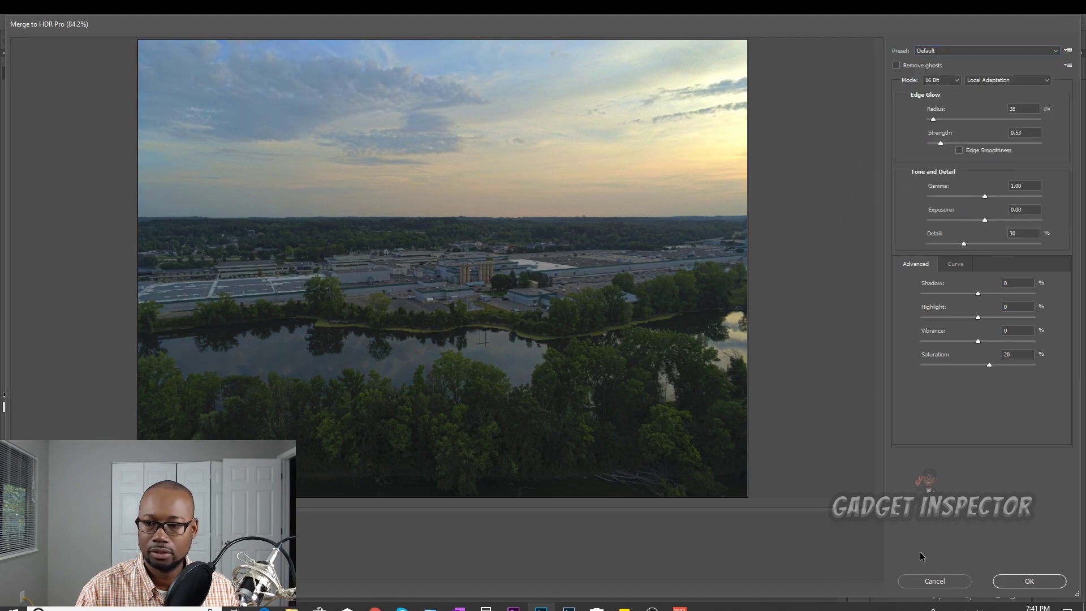
Generate the 16 Bit HDR image of the industrial riverside with the Default preset and compare it with P2050471.JPG
left_click(1036, 581)
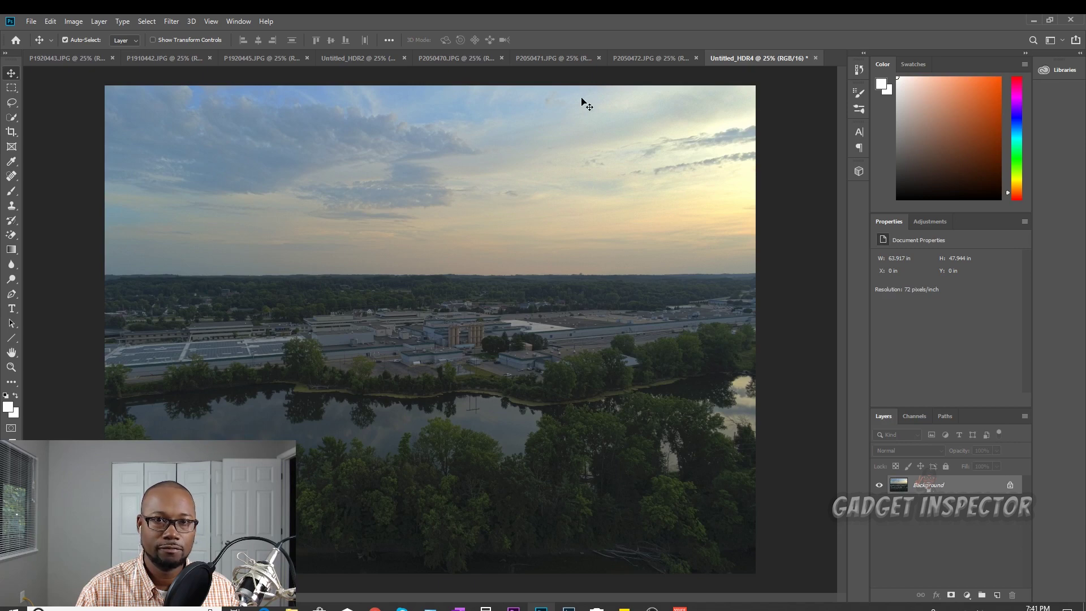
left_click(550, 58)
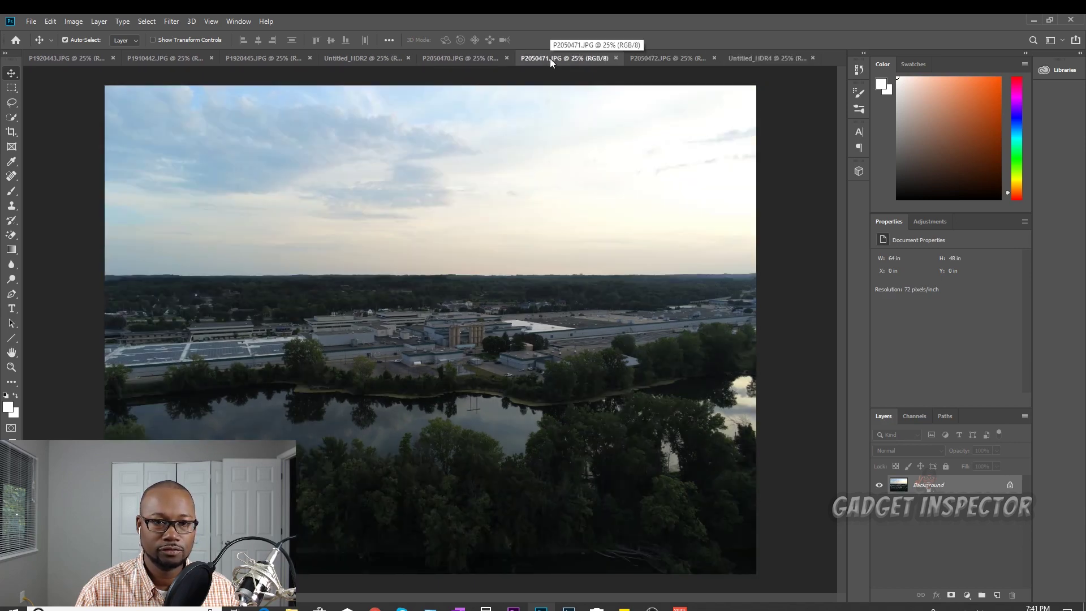
left_click(768, 56)
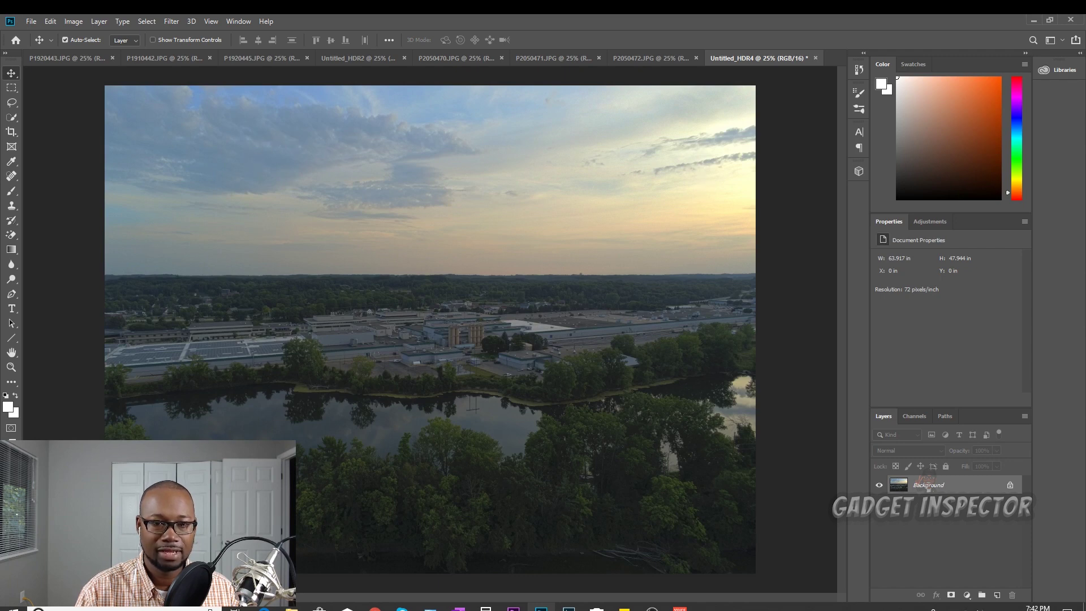
Compare the riverside HDR image with P2050471.JPG again, and raise the HDR image's saturation to +32 with a Vibrance adjustment
left_click(538, 58)
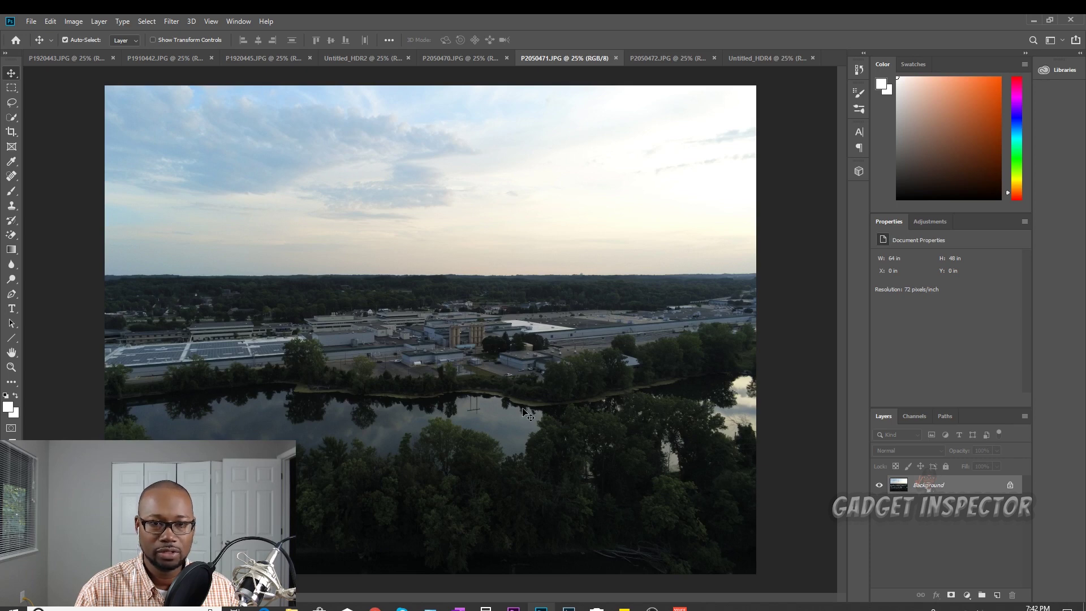
left_click(756, 59)
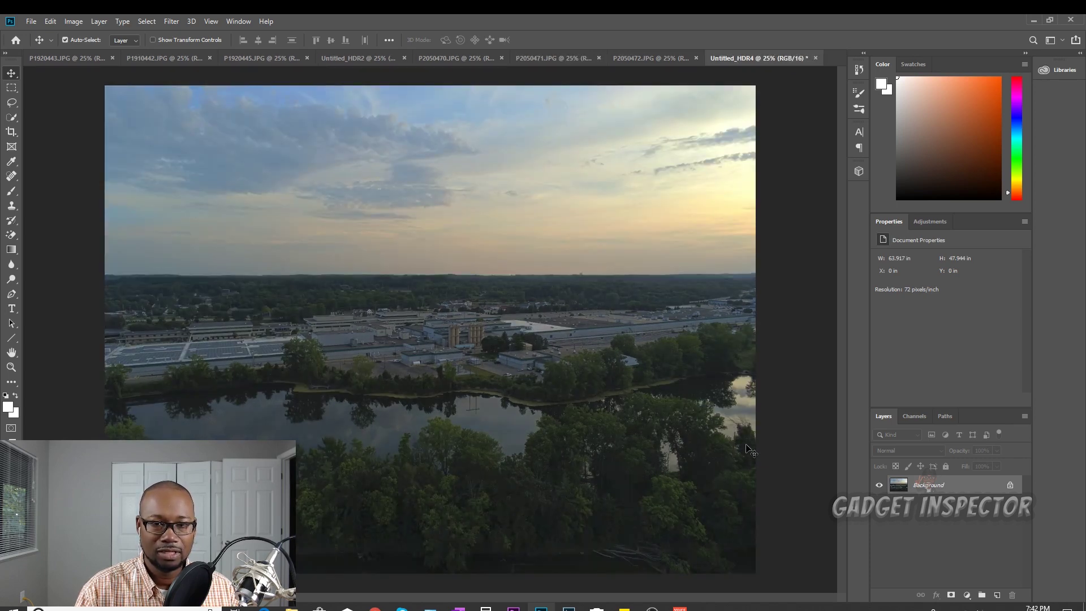
left_click(73, 21)
mouse_move(91, 54)
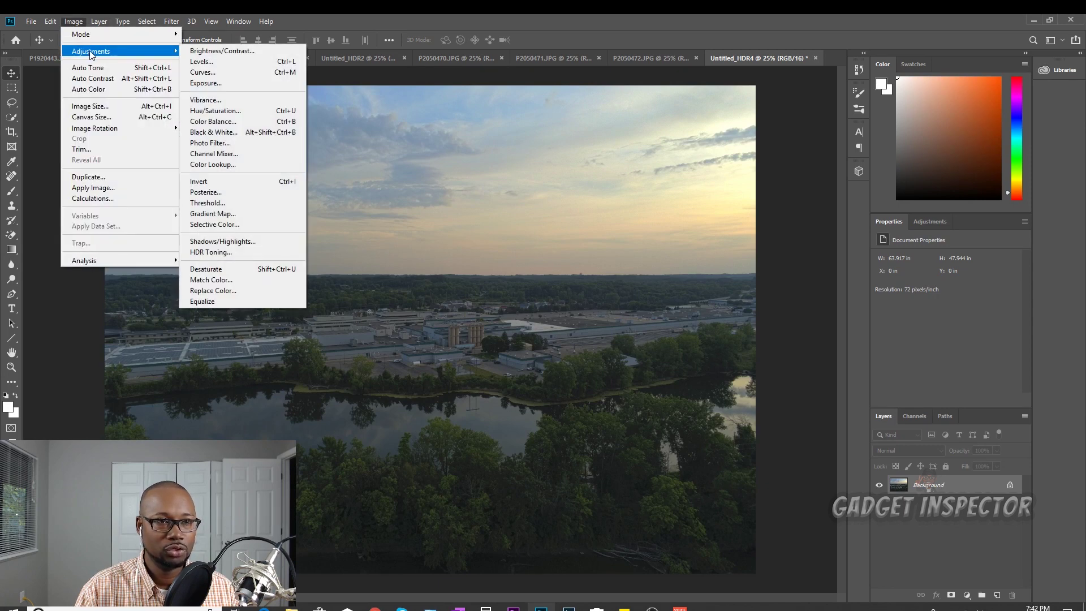
left_click(206, 100)
left_click_drag(644, 171, 662, 174)
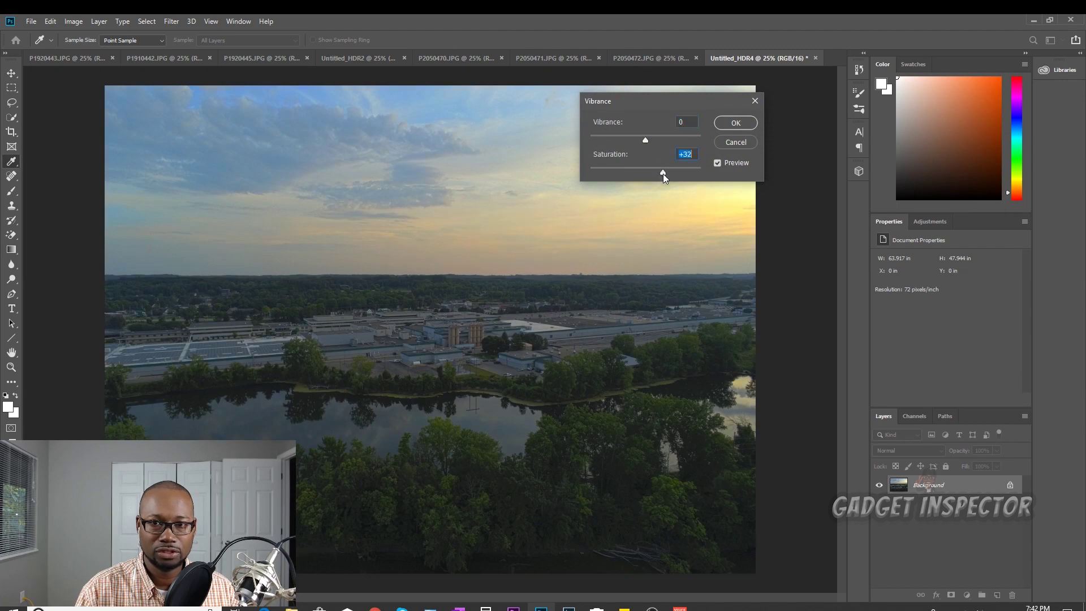
left_click(717, 163)
left_click(718, 164)
left_click(736, 122)
key("v")
Try a Shadows/Highlights adjustment on the riverside HDR image with shadows at 4% and highlights at 0%, compare the preview, and cancel it
left_click(74, 21)
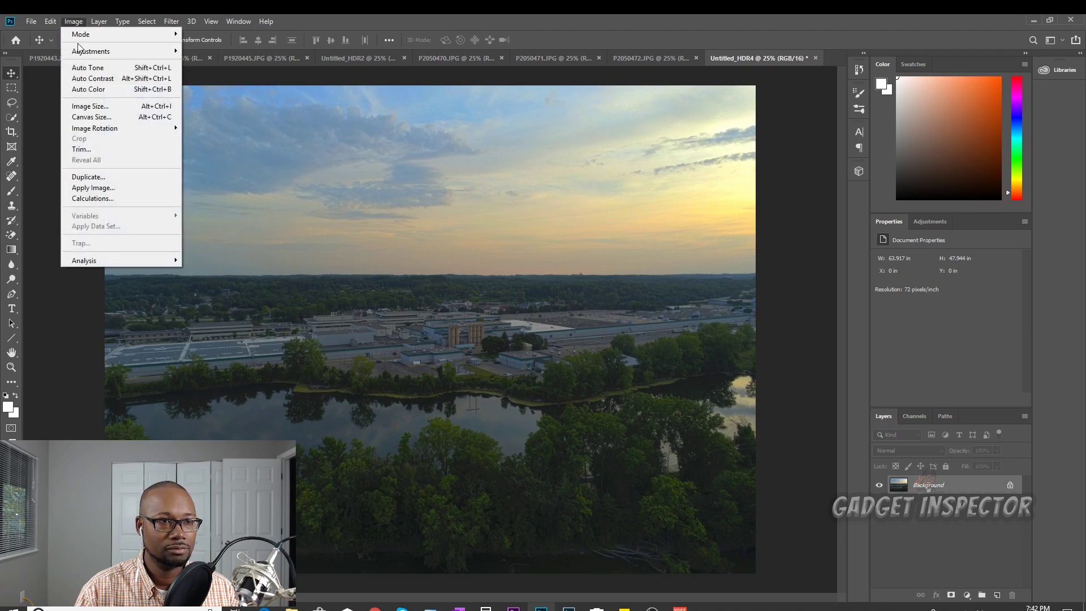
mouse_move(88, 52)
left_click(255, 242)
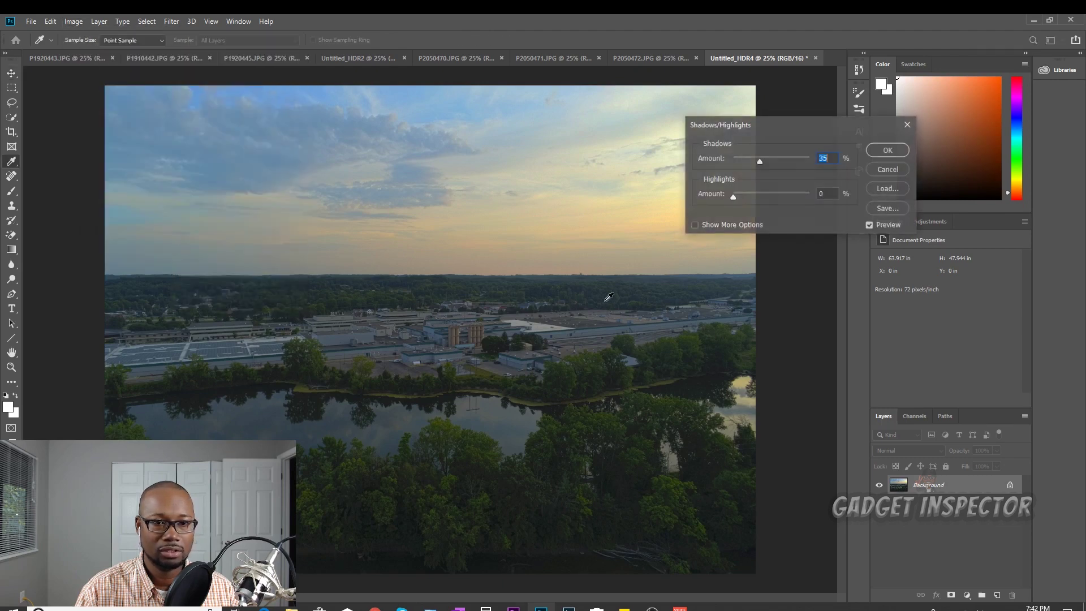
left_click_drag(762, 164, 725, 162)
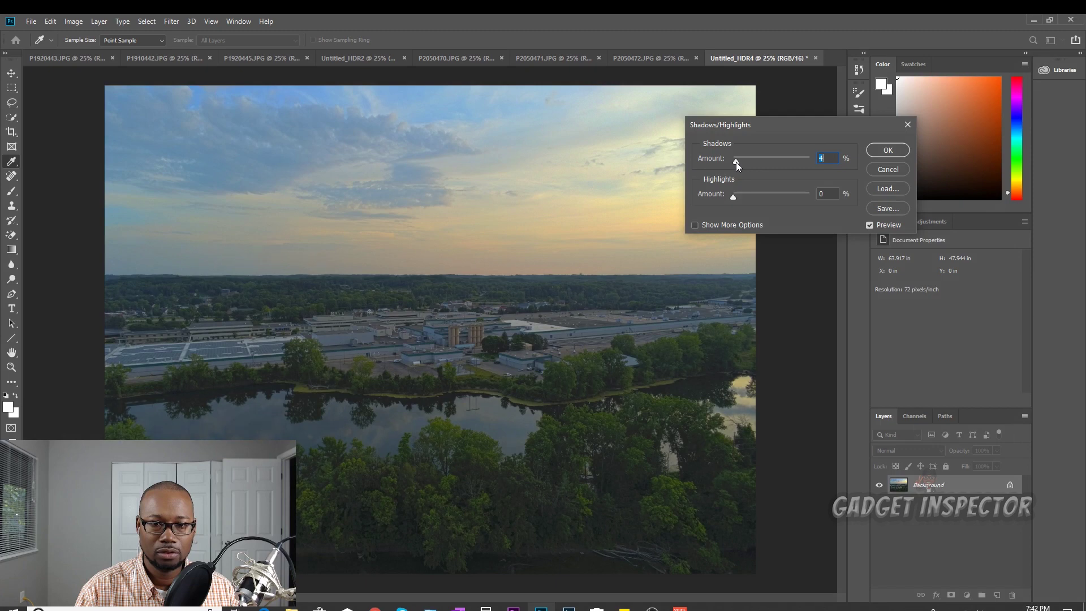
left_click_drag(733, 198, 733, 199)
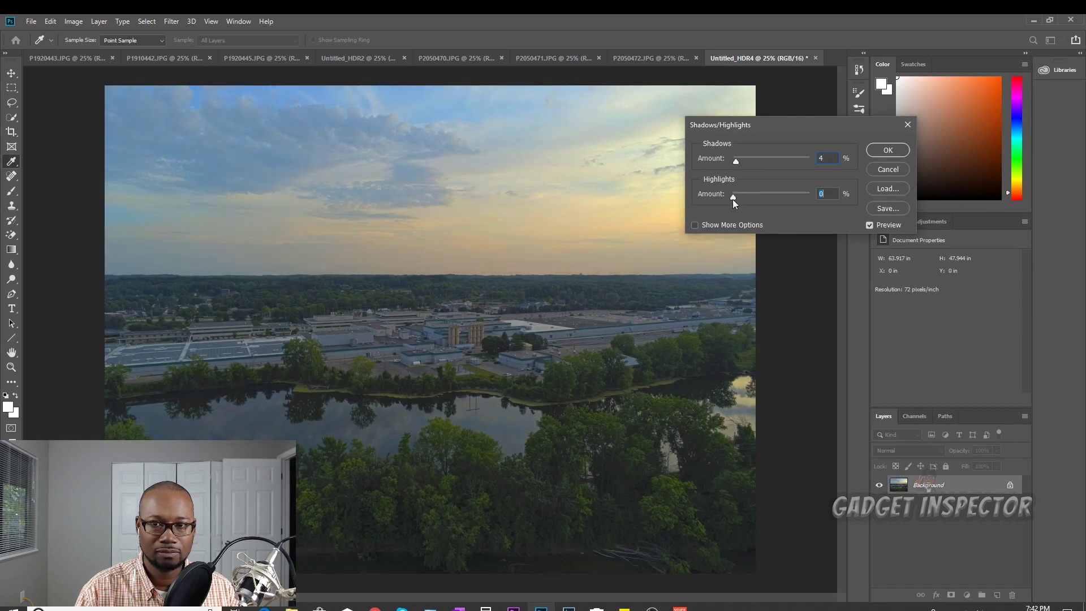
left_click(870, 226)
left_click(871, 225)
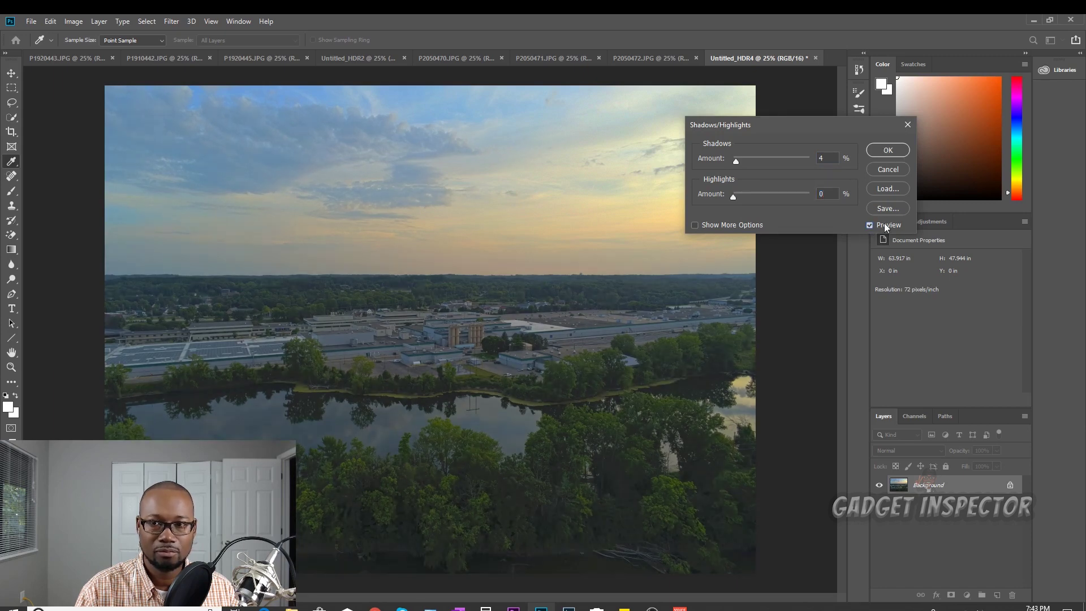
left_click(889, 171)
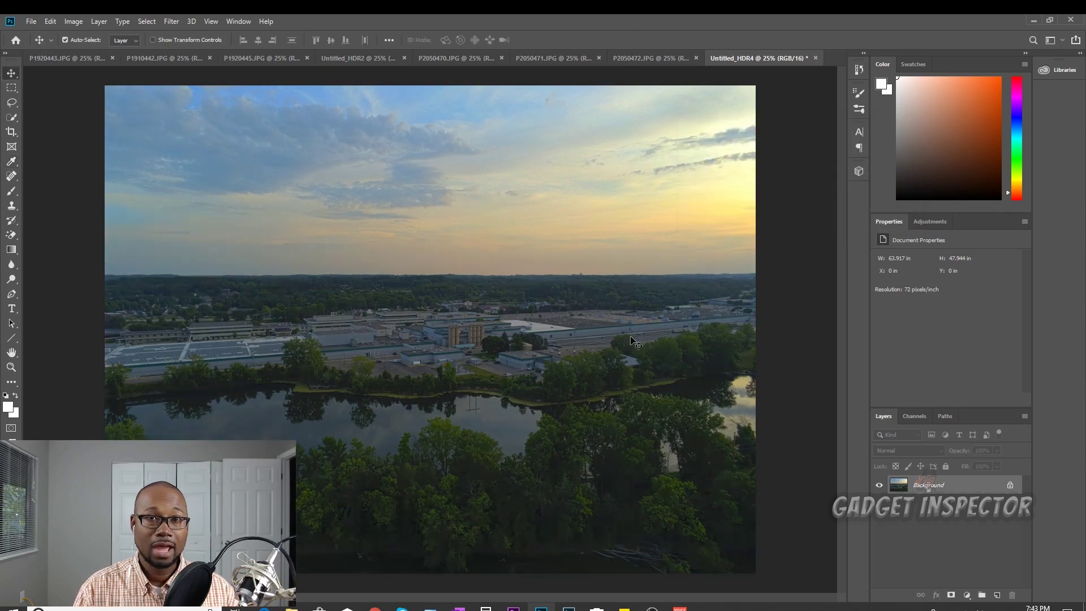